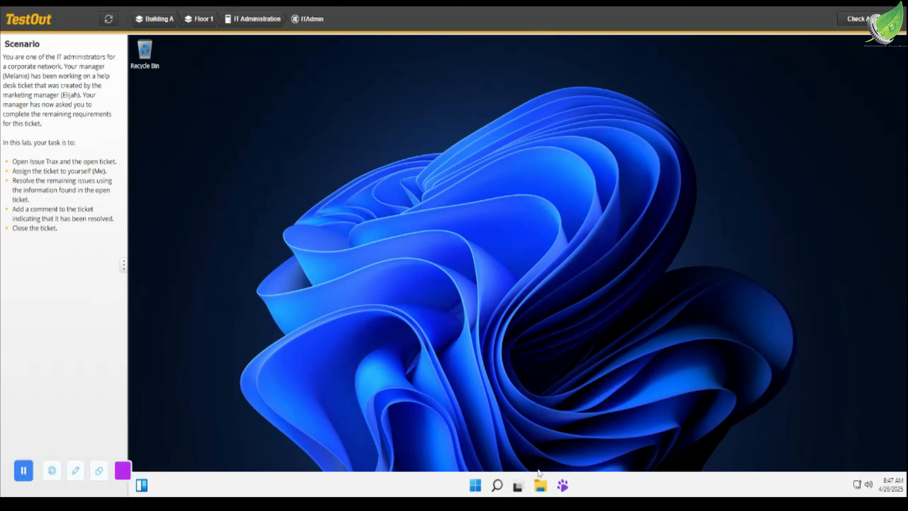
- Open the "Install new drive and OS" ticket in Issue Trax, assign it to Me and review its comments
click(563, 485)
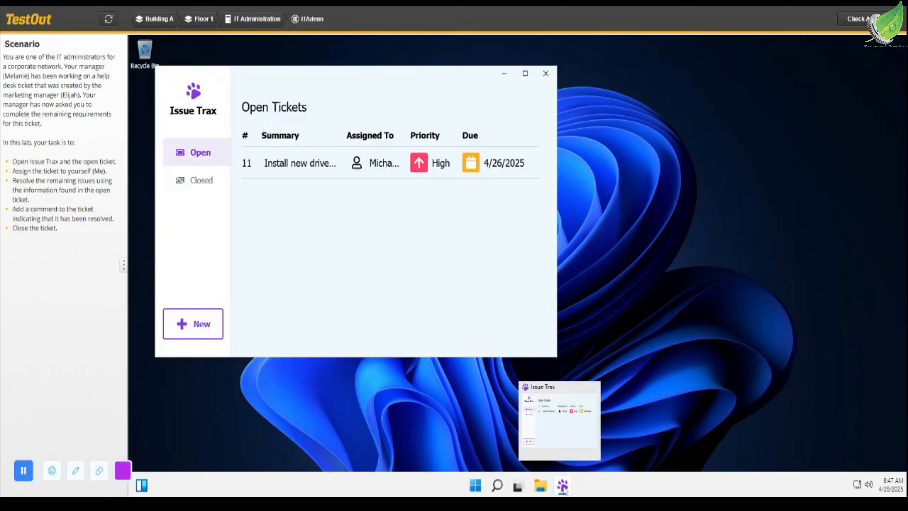
click(278, 167)
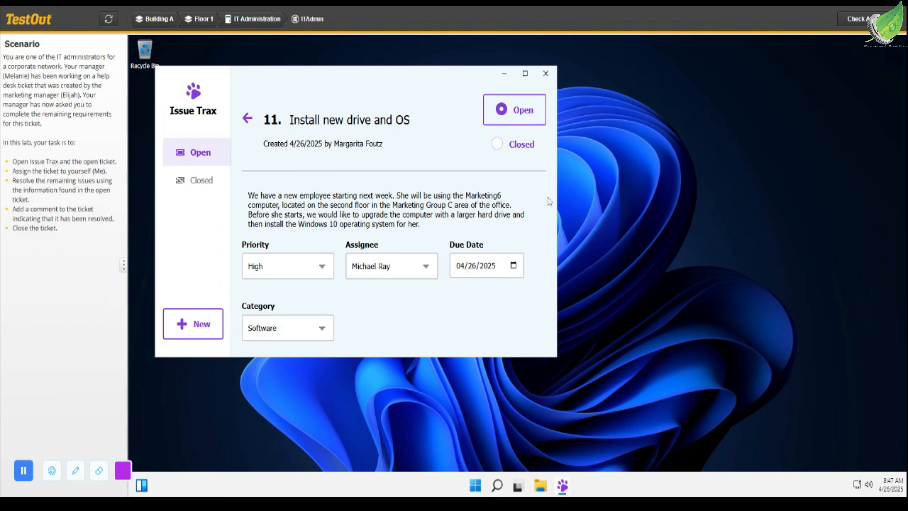
click(431, 272)
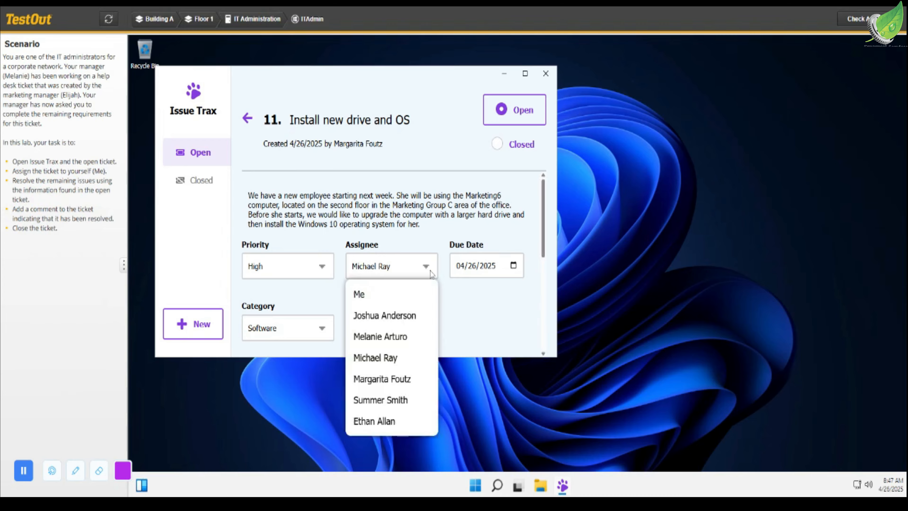
click(396, 299)
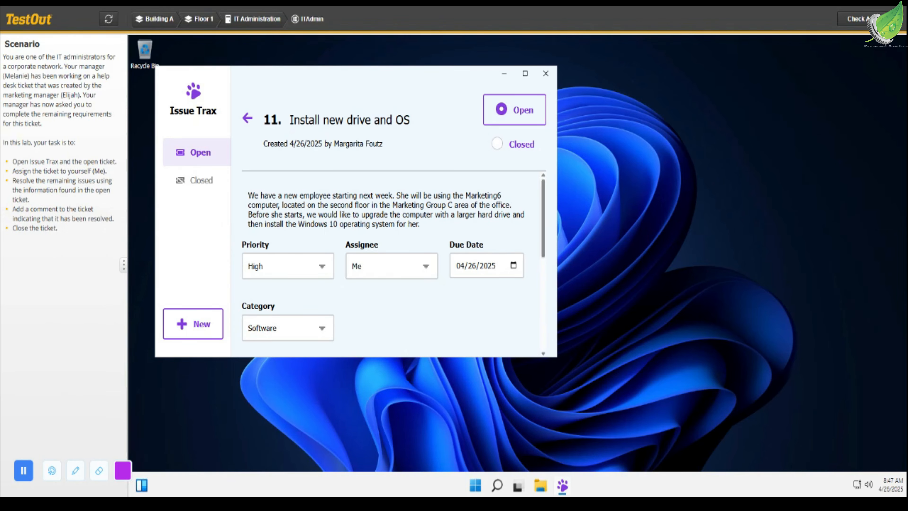
drag(542, 226, 543, 333)
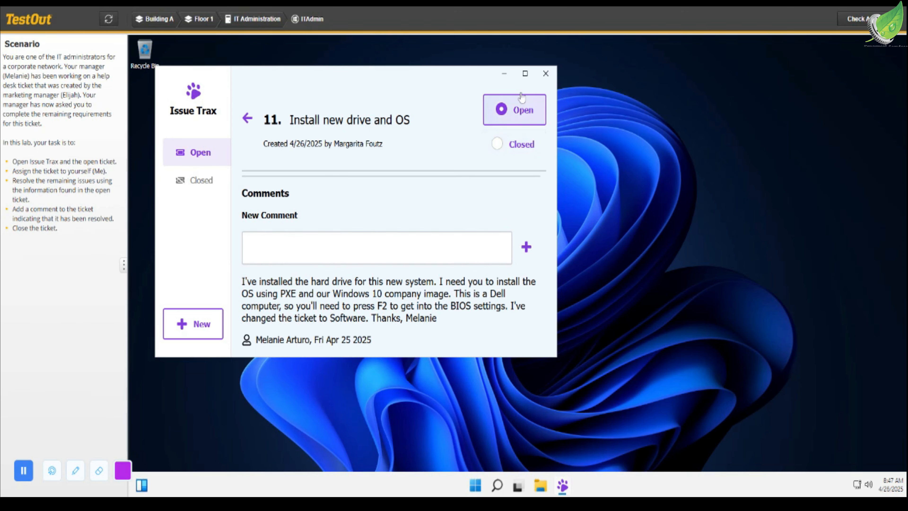
click(504, 74)
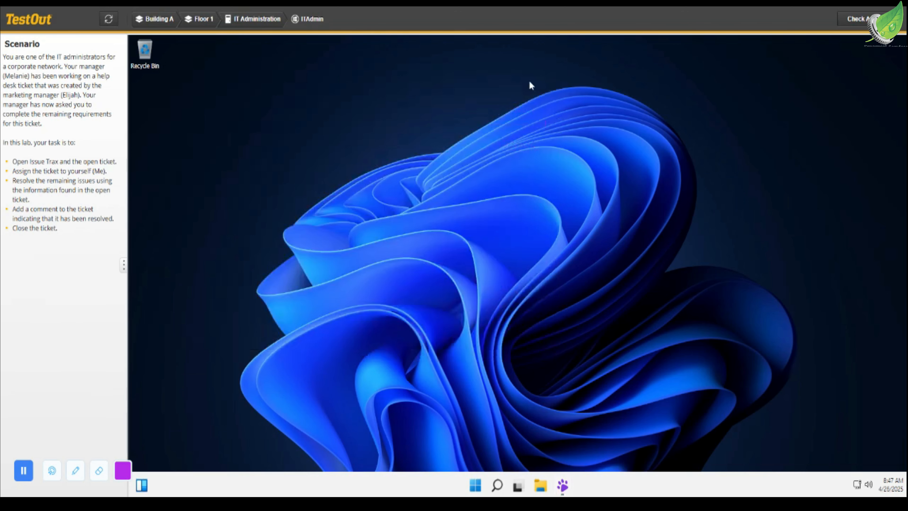
- Go to the Marketing Group C hardware on Floor 2 of Building A and start the Marketing6 computer into its BIOS settings
click(151, 20)
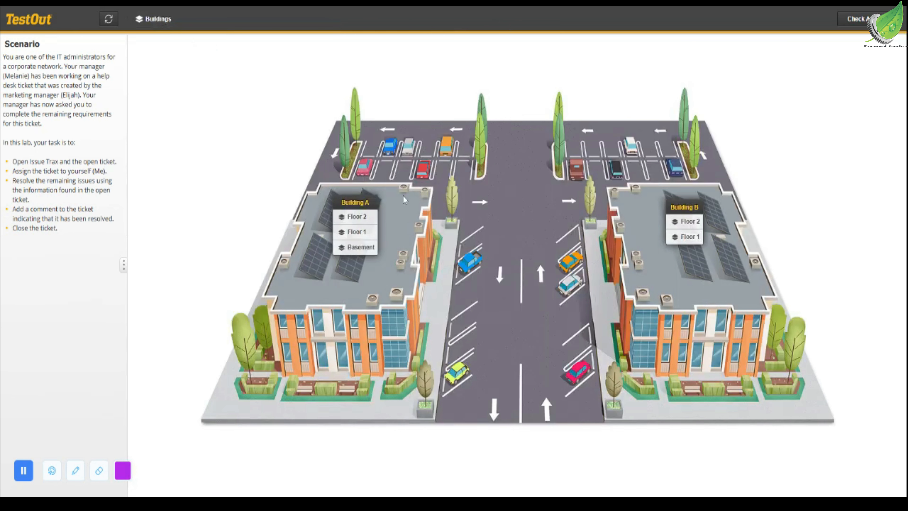
click(361, 218)
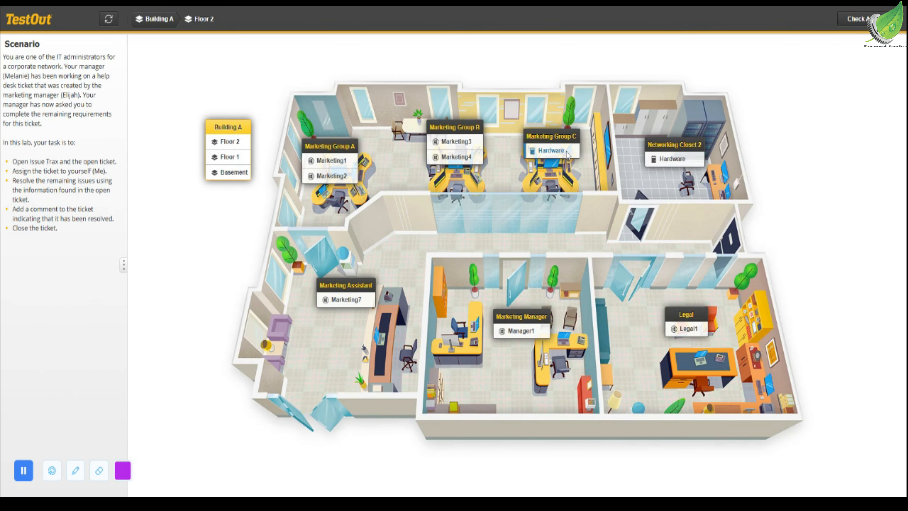
click(567, 153)
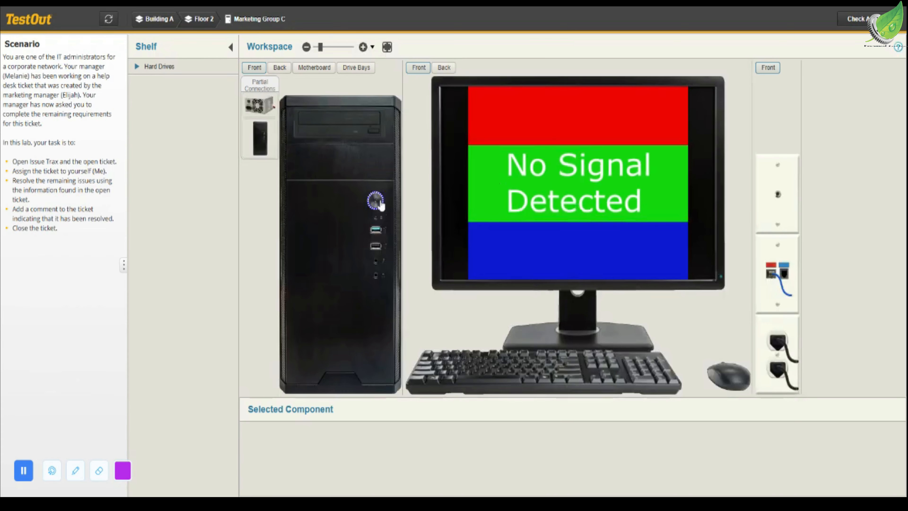
click(538, 219)
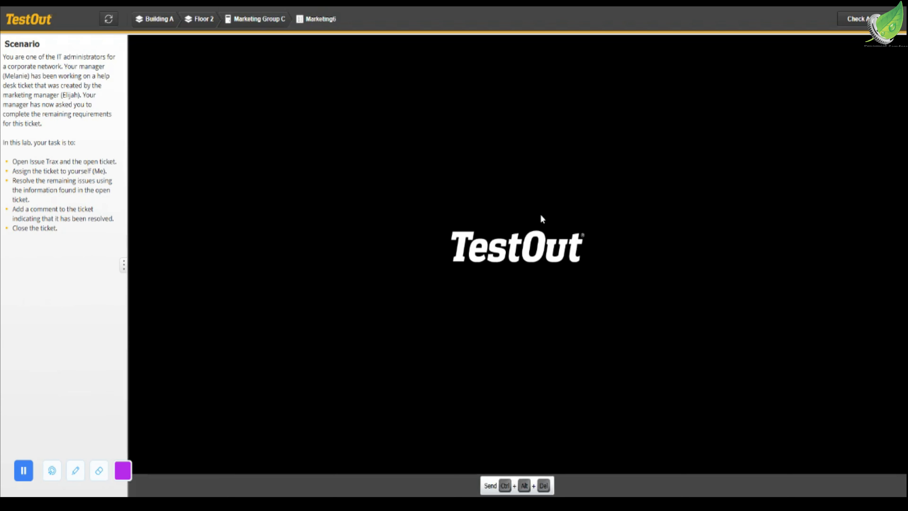
key(Delete)
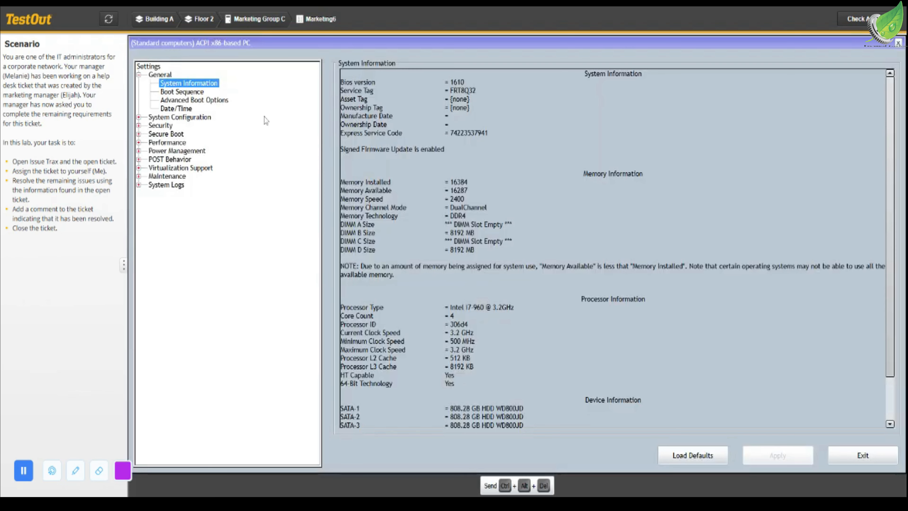
- Set the integrated NIC to Enabled w/PXE in the BIOS and boot Marketing6 from the Windows 10 (x64) network image
click(181, 94)
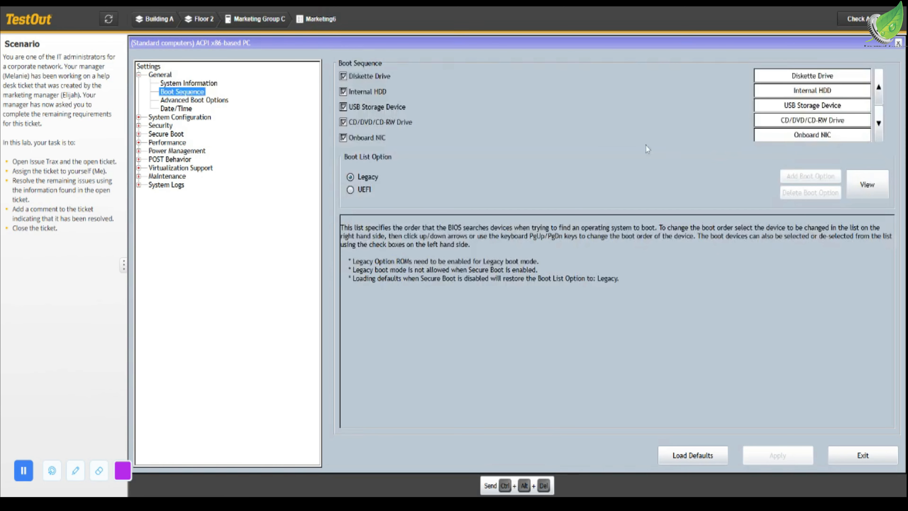
click(139, 117)
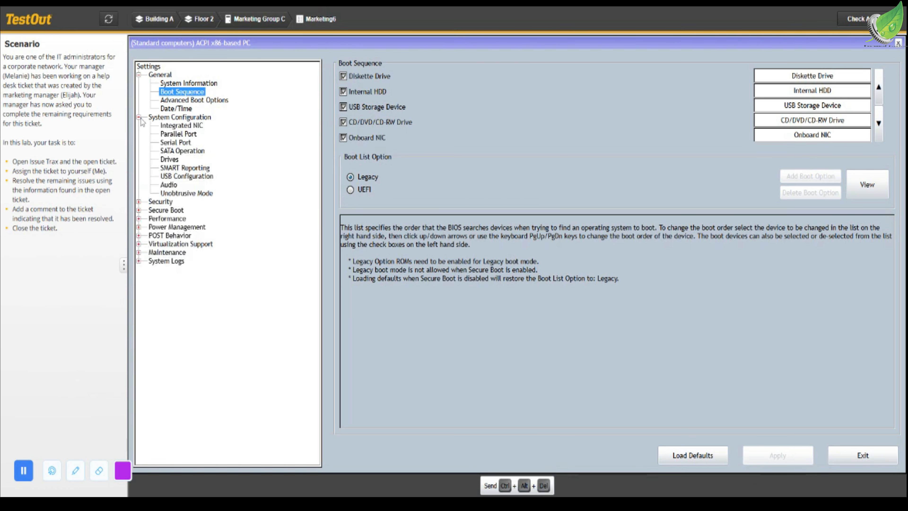
click(168, 126)
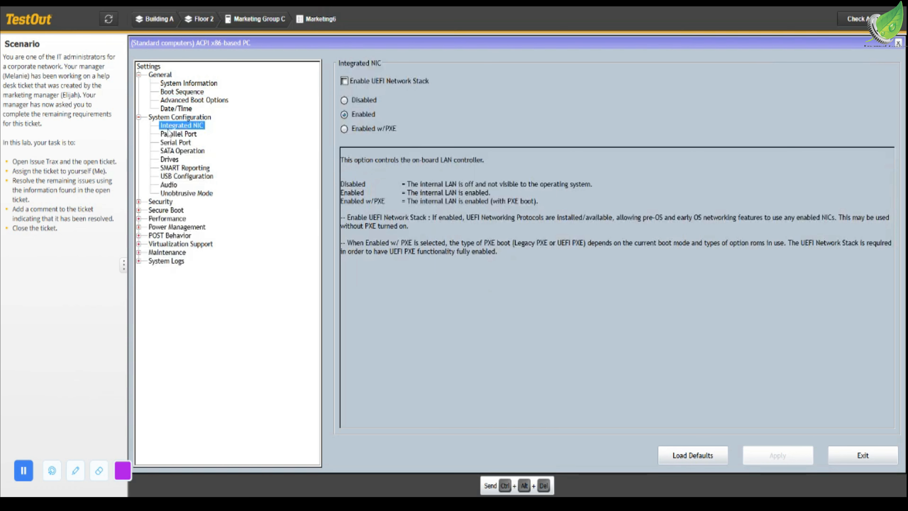
click(344, 129)
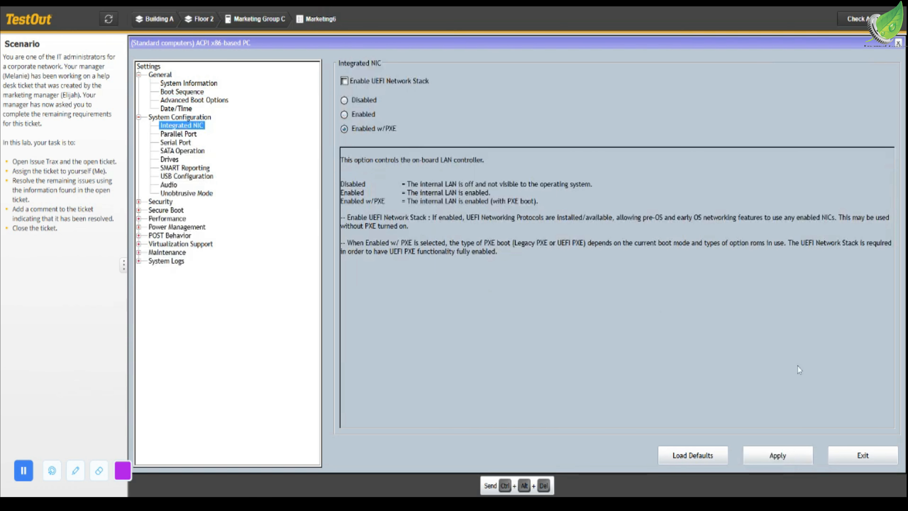
click(779, 455)
click(854, 456)
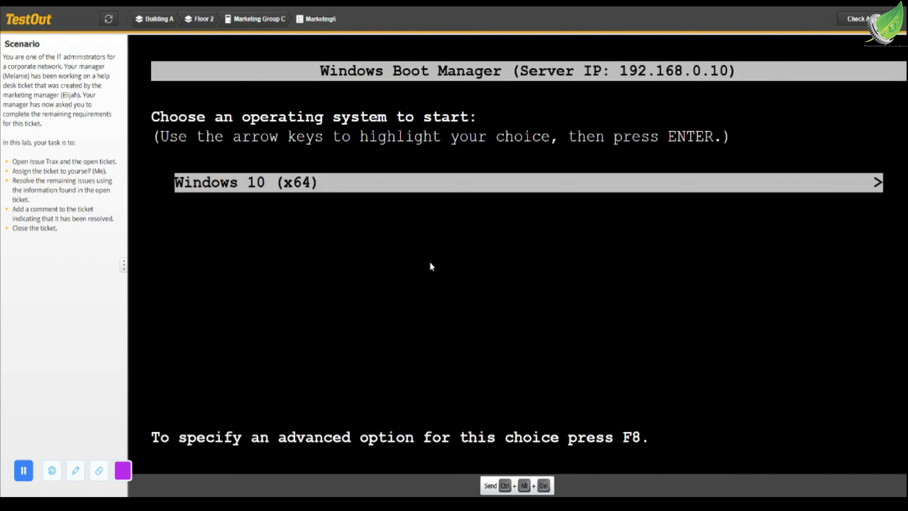
key(Return)
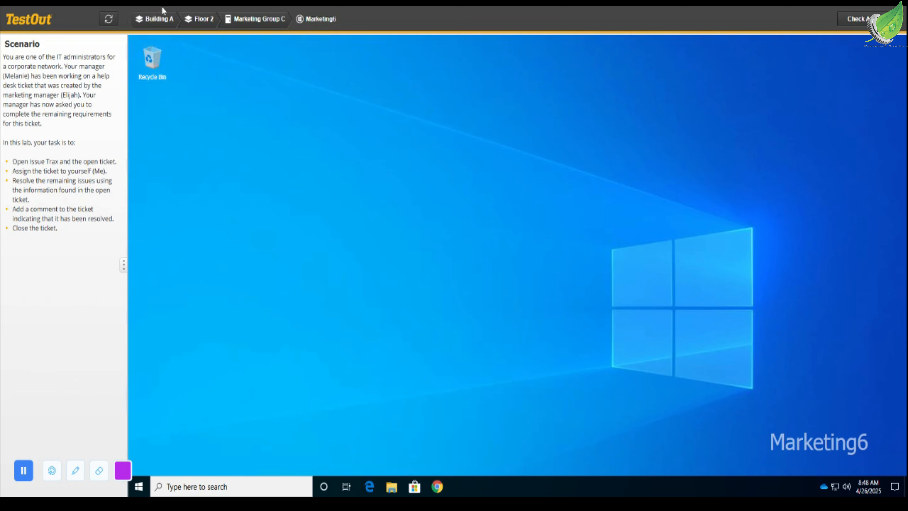
- Return to the ITAdmin computer in IT Administration on Floor 1 of Building A and bring back the Issue Trax ticket
click(162, 20)
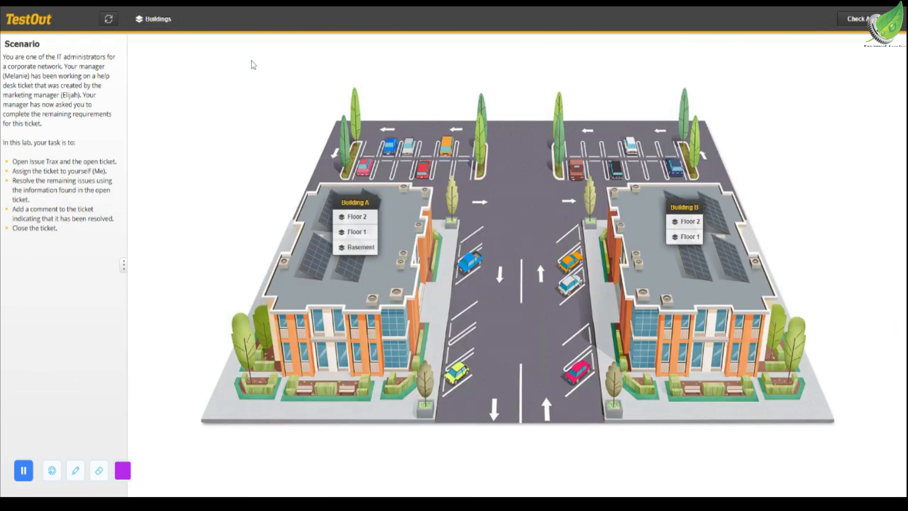
click(359, 233)
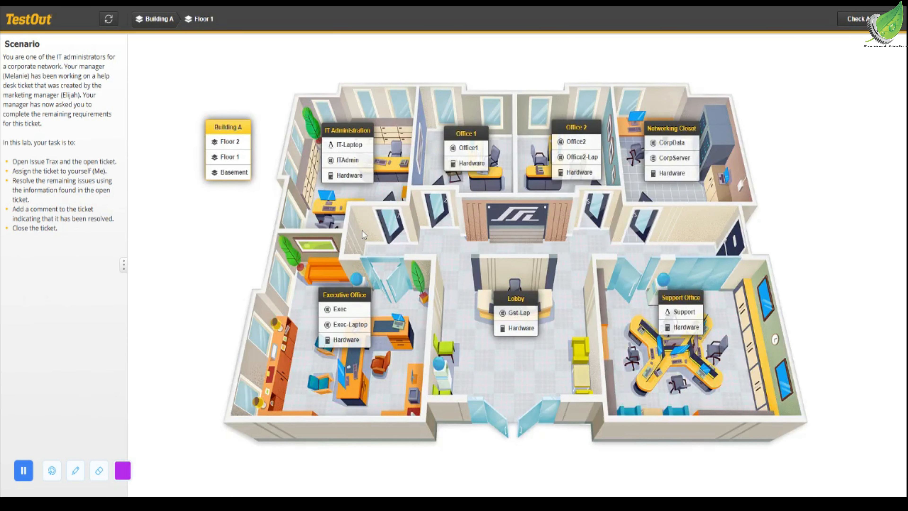
click(359, 146)
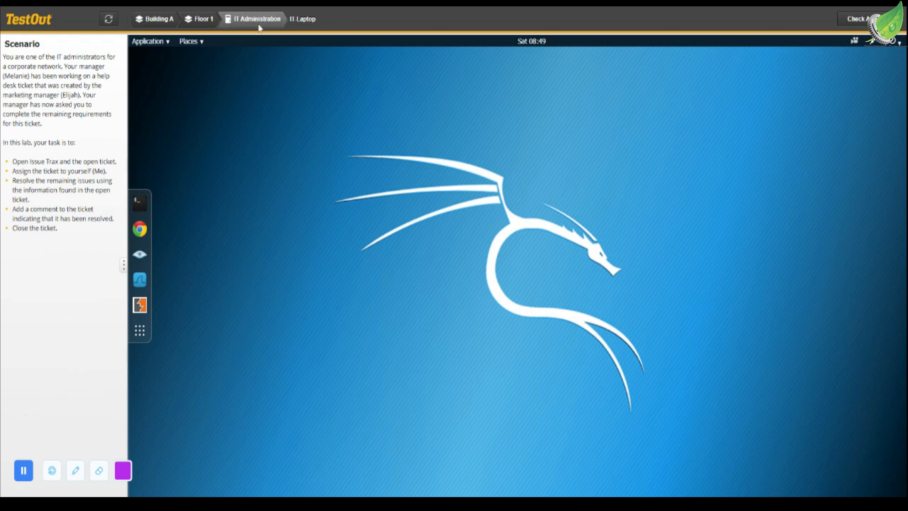
click(202, 21)
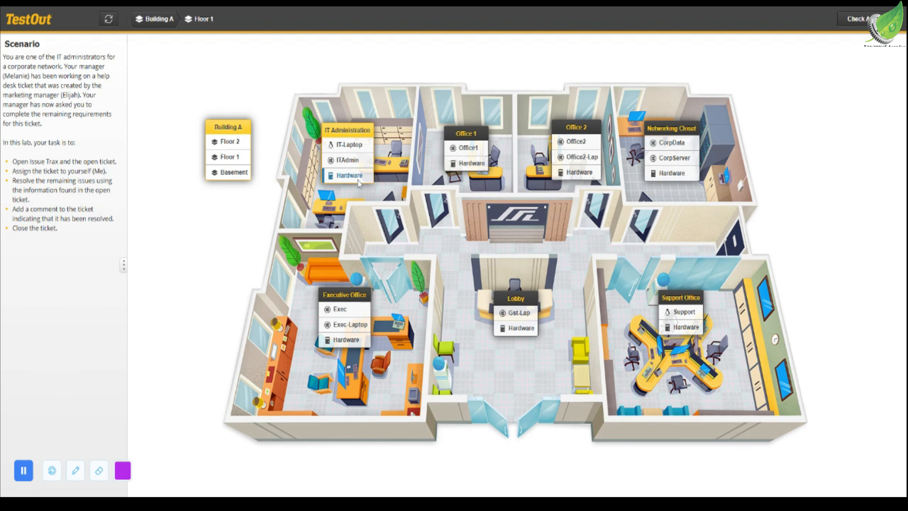
click(344, 162)
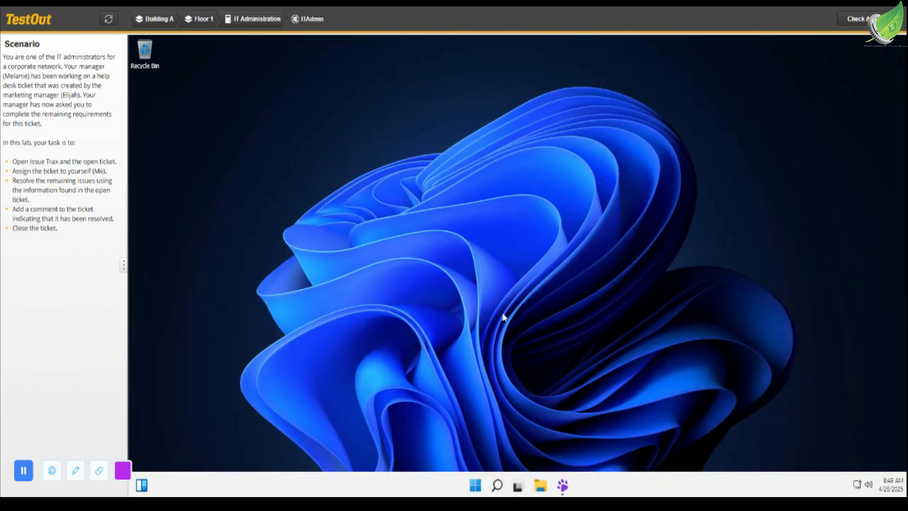
click(563, 485)
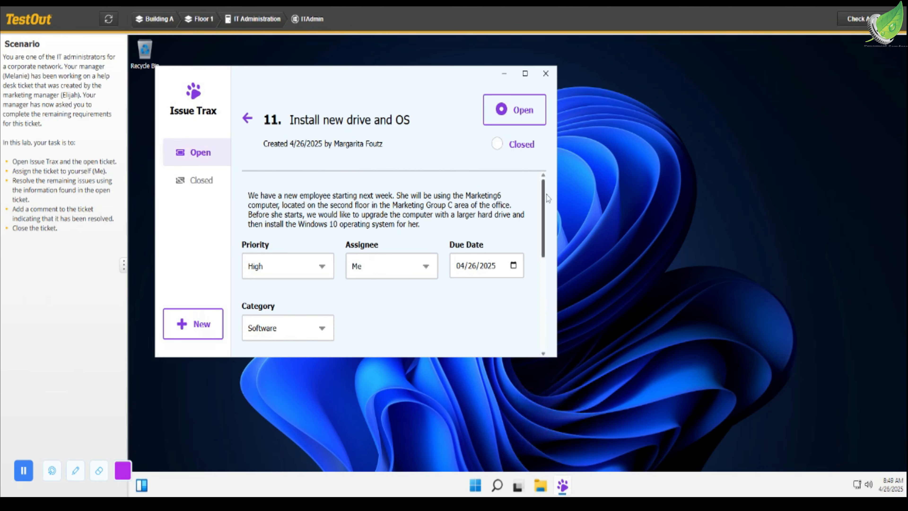
- Add the comment "done" to the "Install new drive and OS" ticket and set its status to Closed
drag(548, 198, 563, 336)
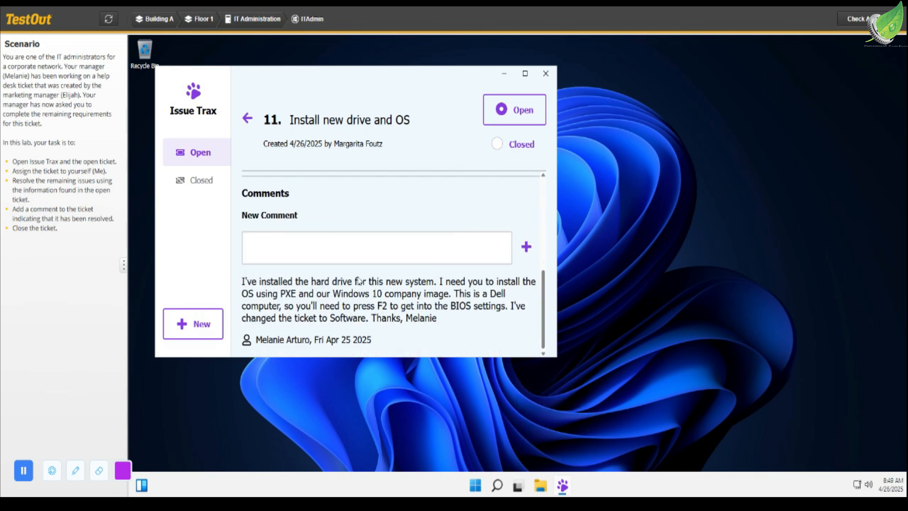
click(308, 246)
text(done)
click(525, 249)
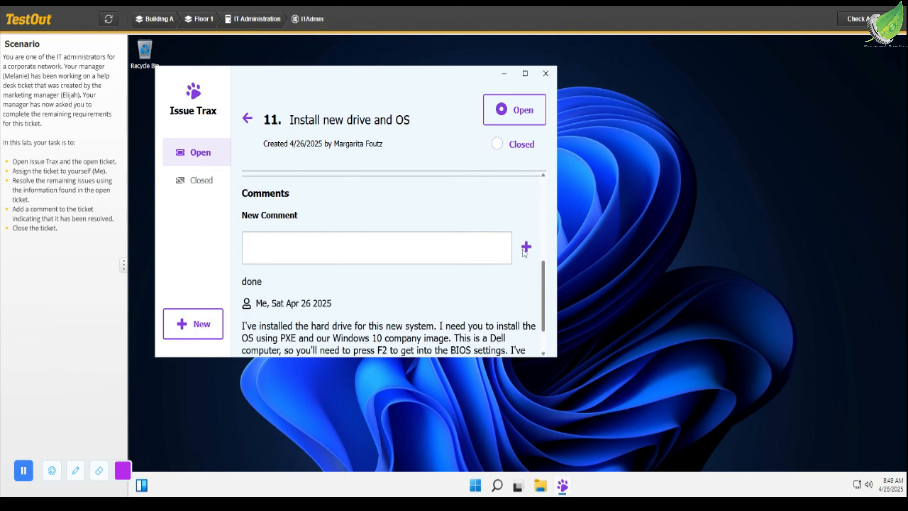
click(496, 146)
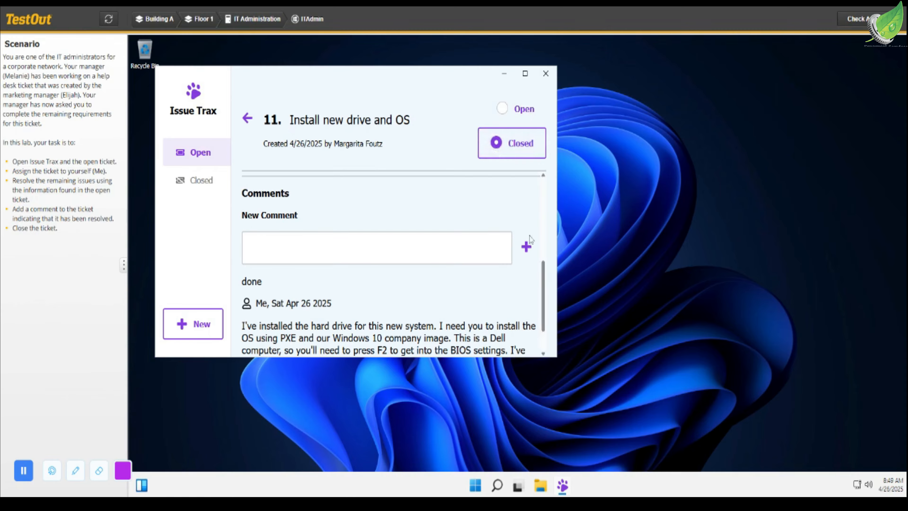
scroll(546, 283, down, 2)
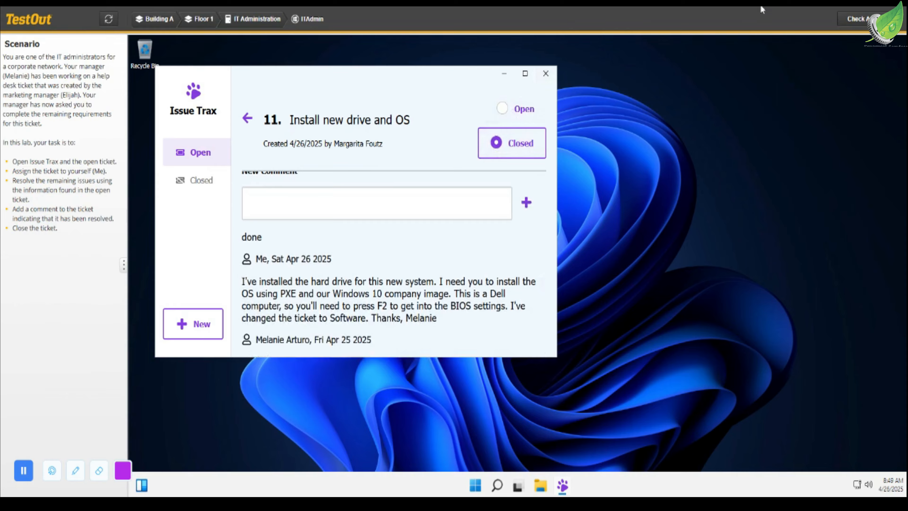
- Check the lab answers, submit the lab for scoring and close the lab report
click(854, 19)
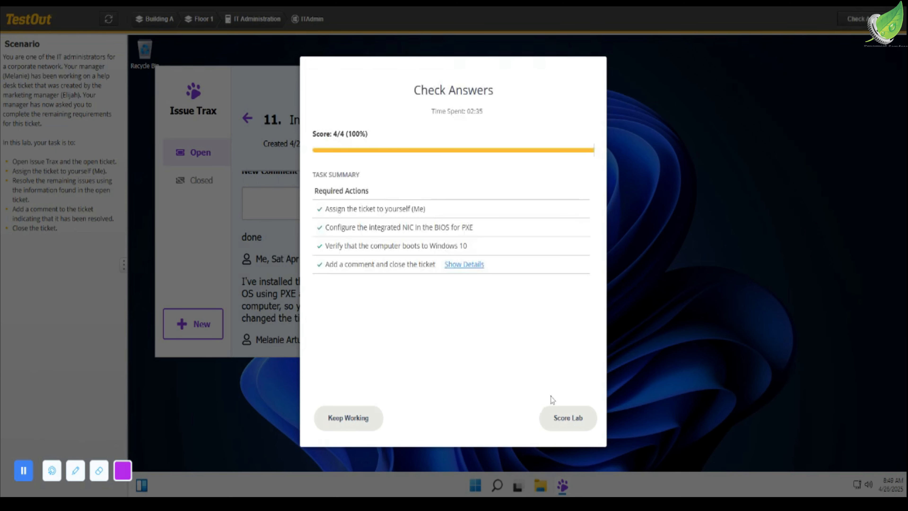
click(567, 418)
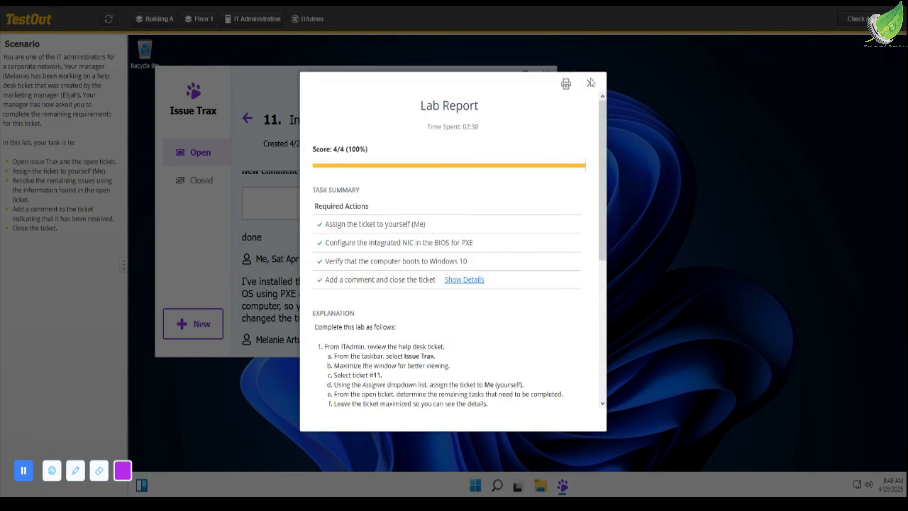
click(590, 83)
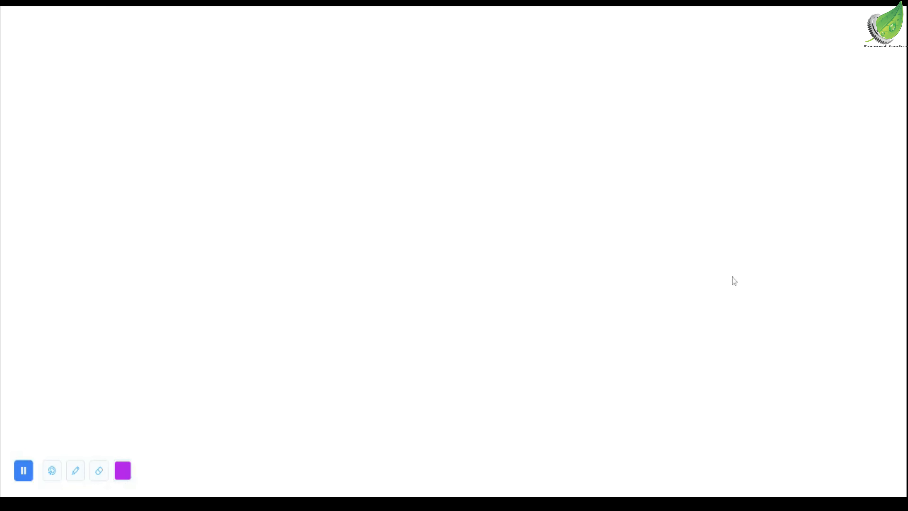